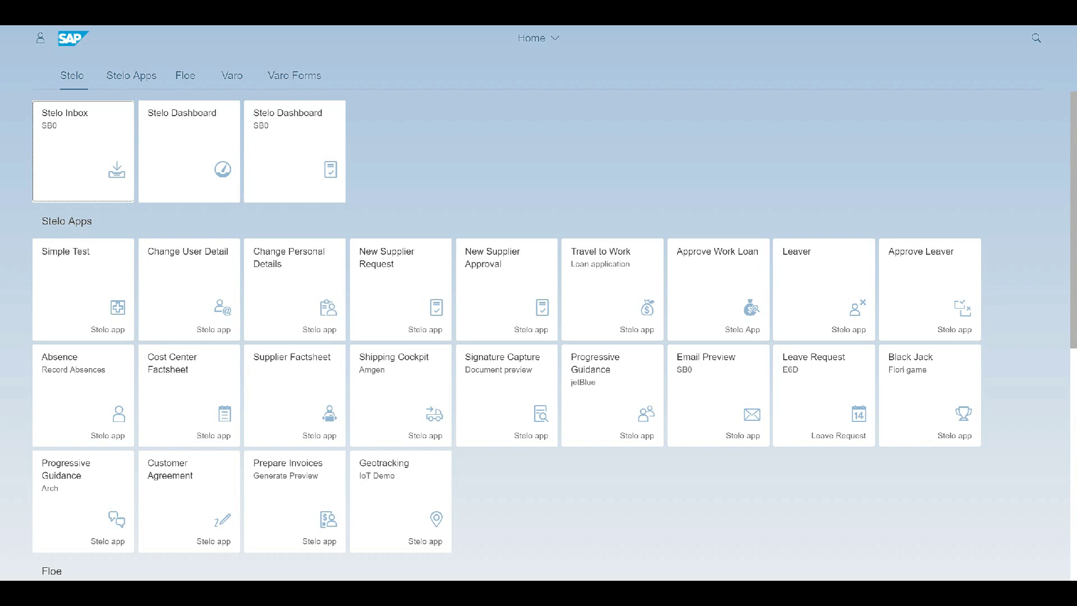
left_click(384, 541)
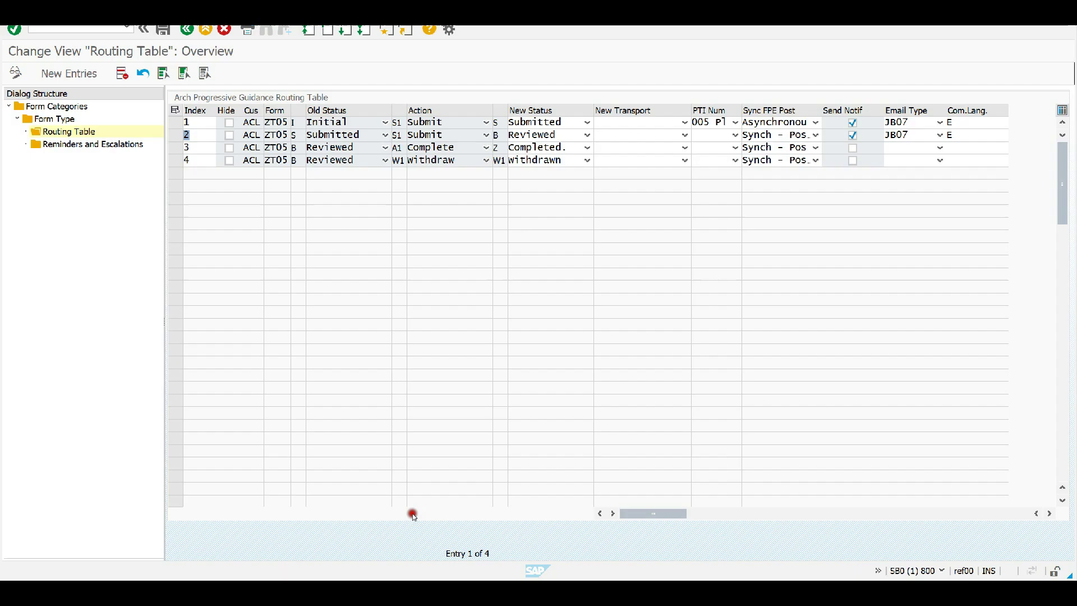
left_click(508, 301)
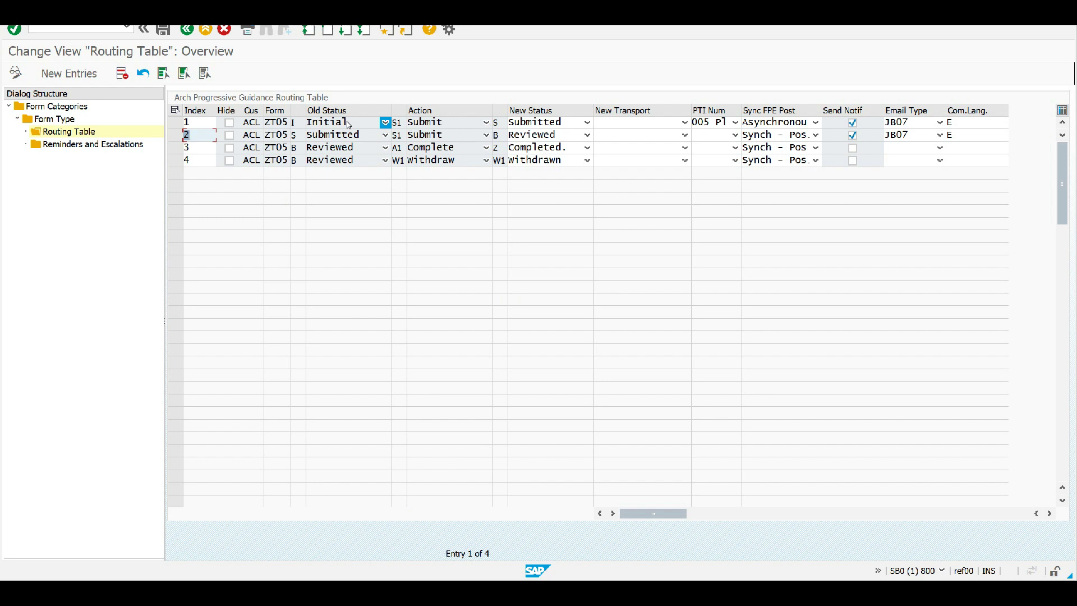
left_click(448, 125)
left_click(395, 98)
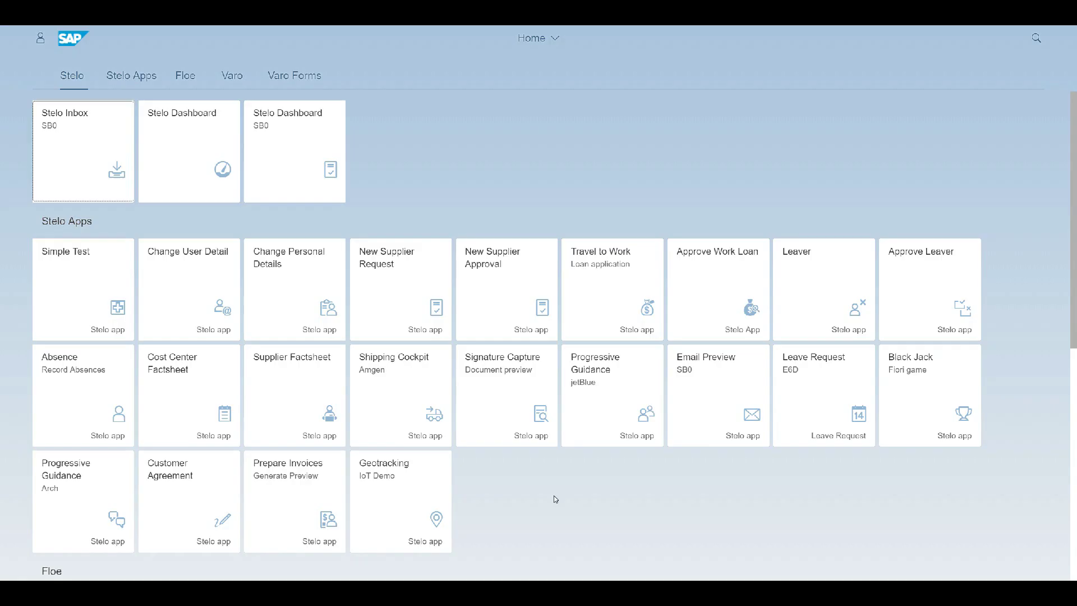
Open the Arch Progressive Guidance app and filter the employee list by the Human Resources organisation.
left_click(71, 508)
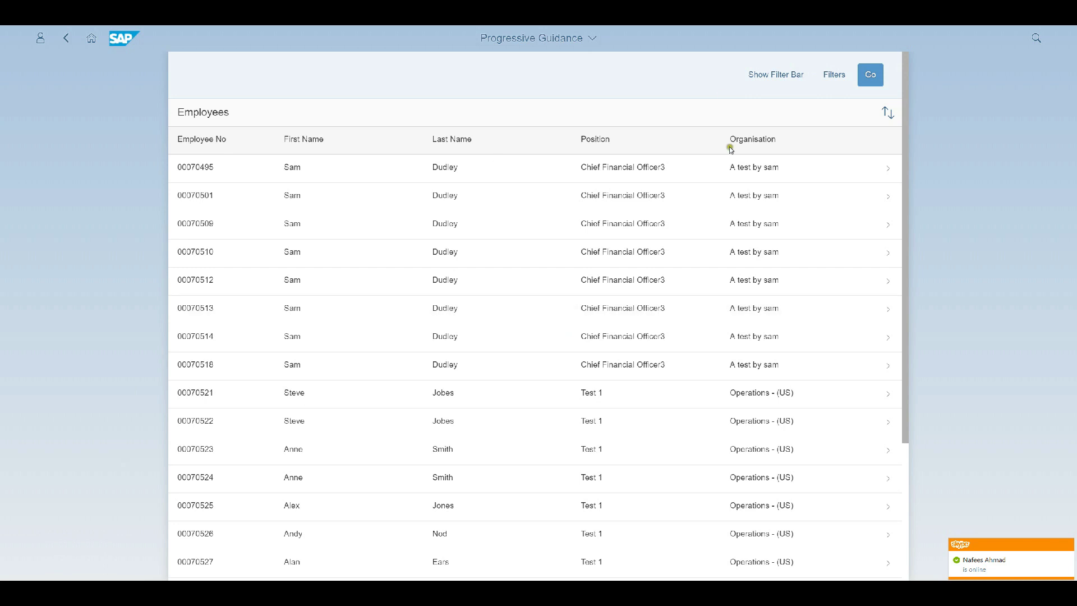
left_click(774, 77)
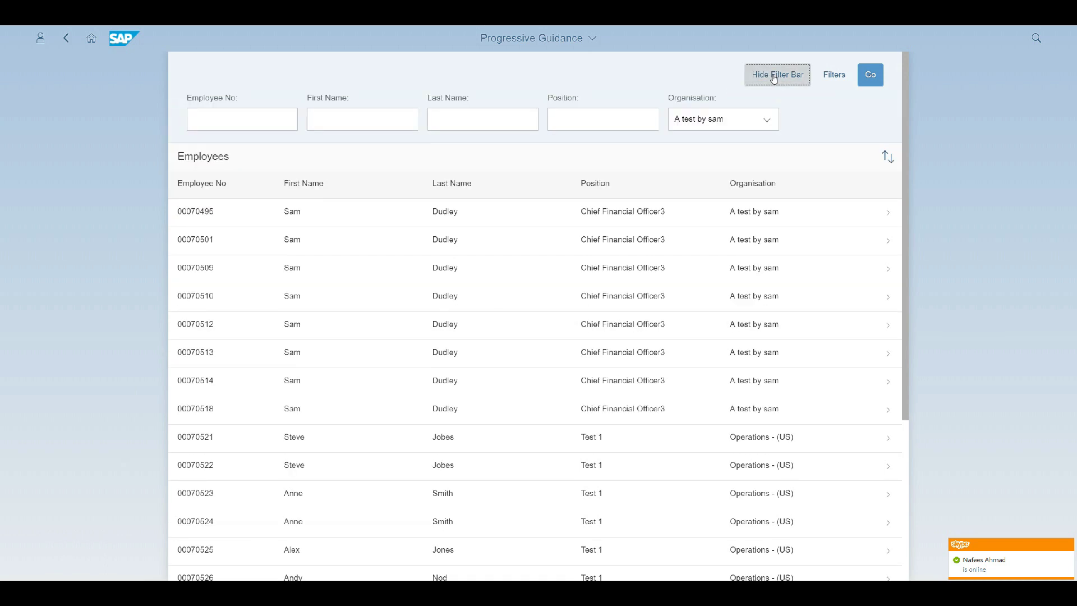
left_click(766, 124)
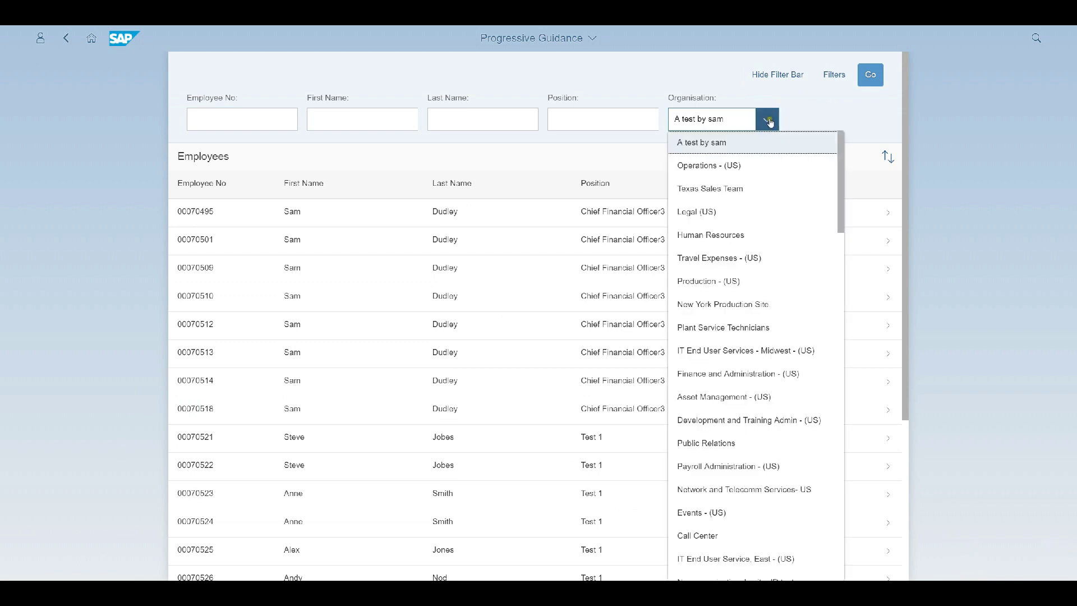
left_click(744, 236)
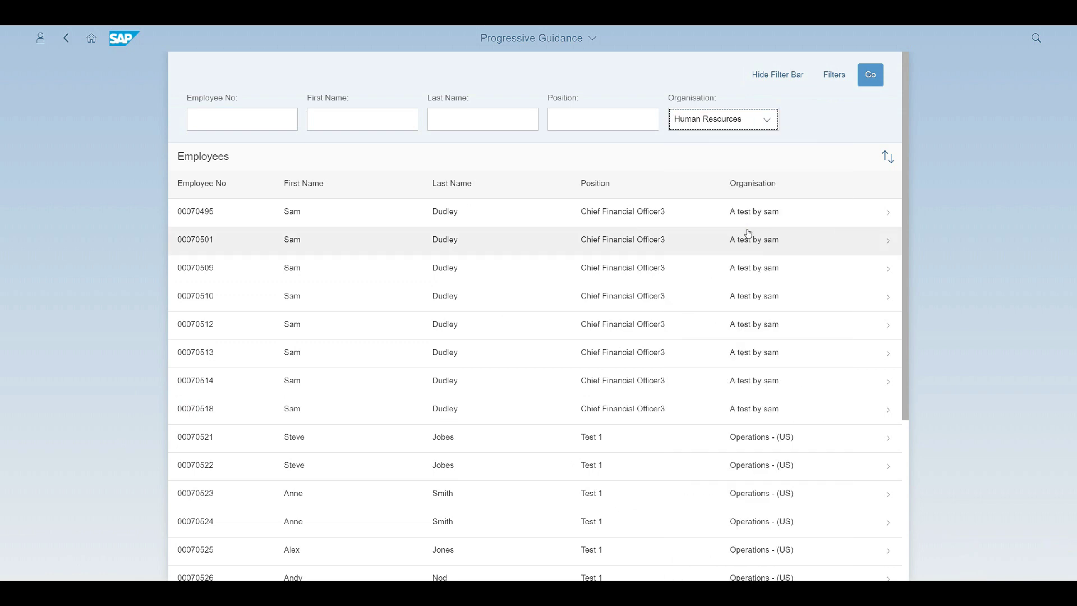
left_click(863, 83)
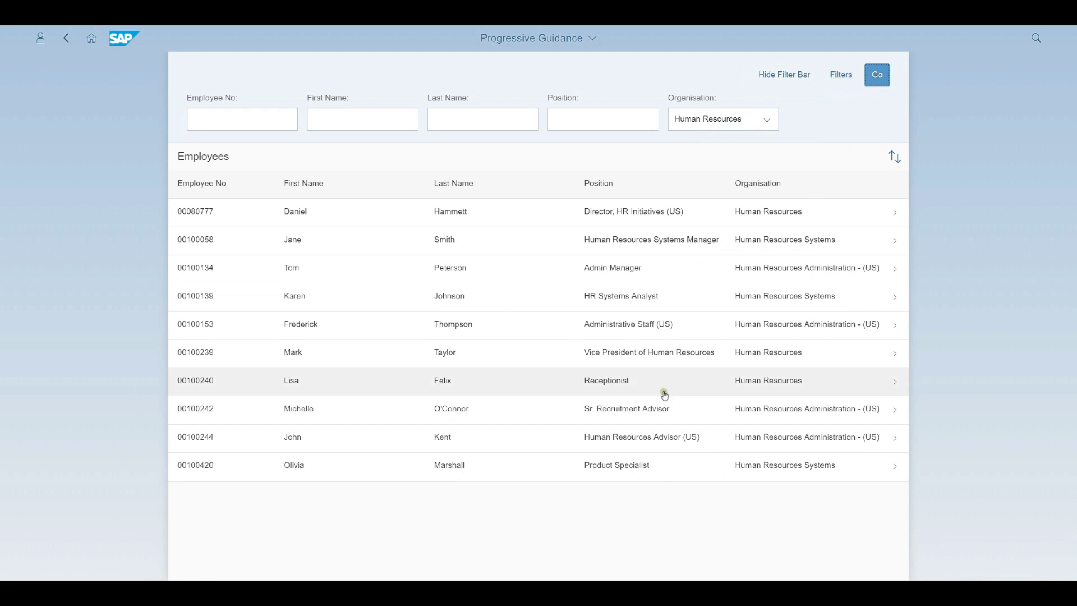
Open the progressive guidance form for the Admin Manager in Human Resources Administration - (US).
left_click(533, 275)
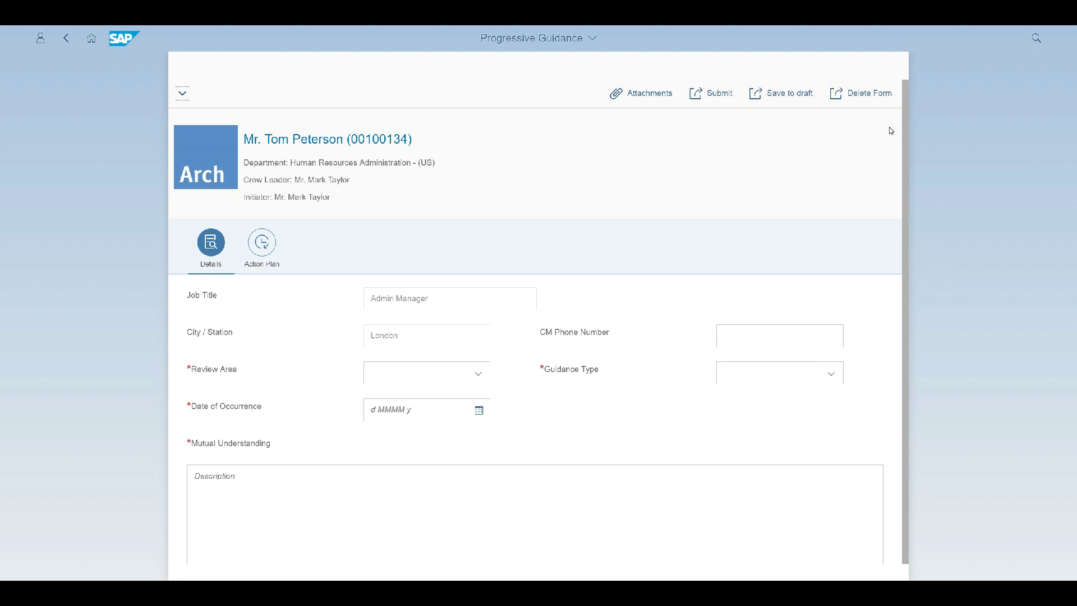
left_click(918, 205)
left_click(862, 197)
left_click(868, 103)
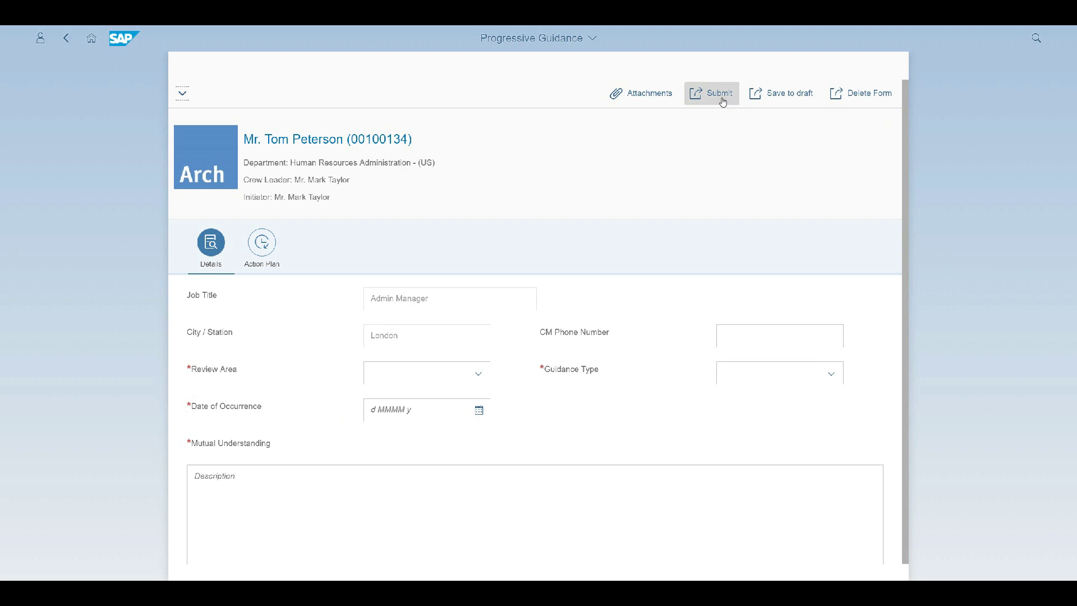
Set the form's Review Area to Dependability and its Guidance Type to Continued Guidance.
left_click(492, 376)
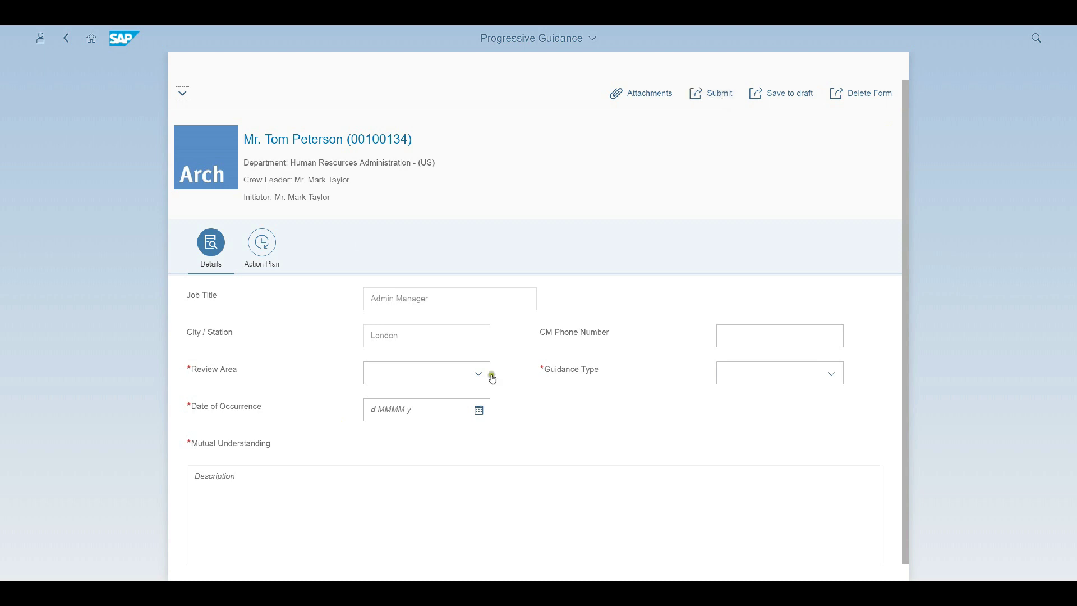
left_click(478, 374)
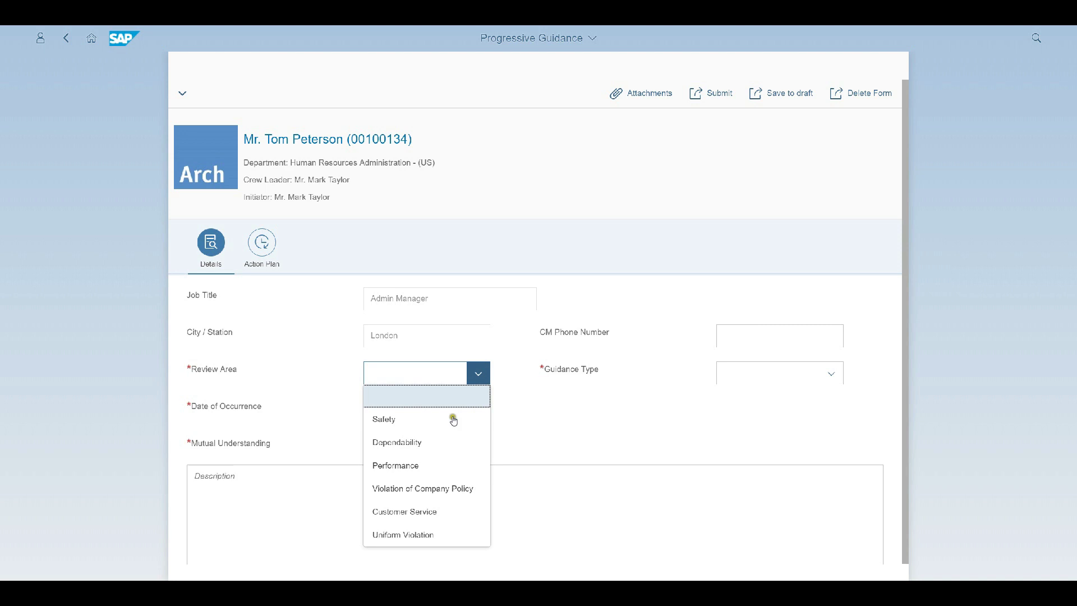
left_click(456, 441)
left_click(830, 373)
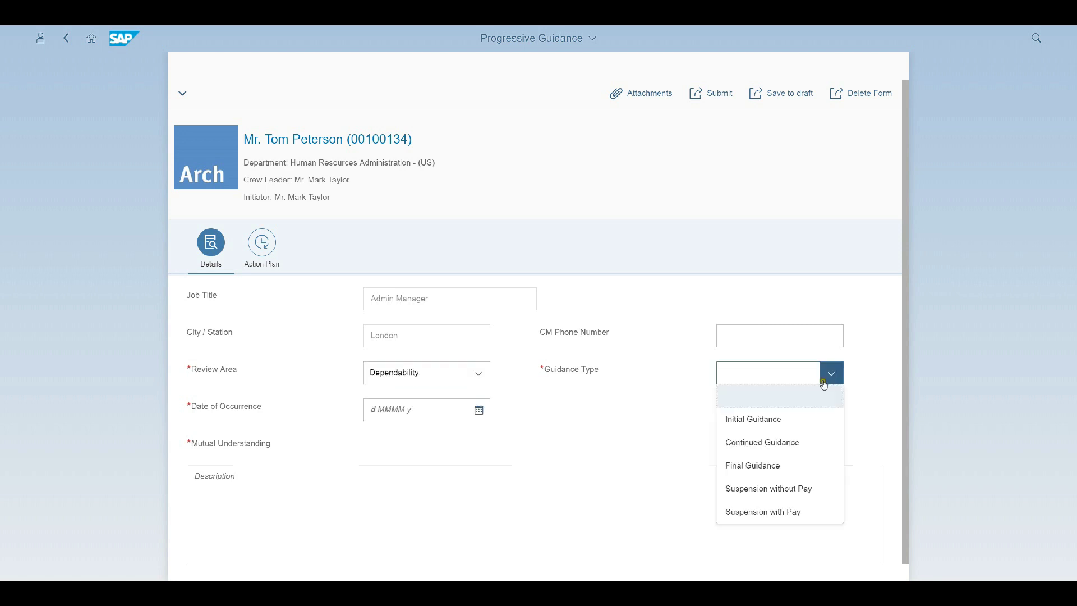
left_click(749, 447)
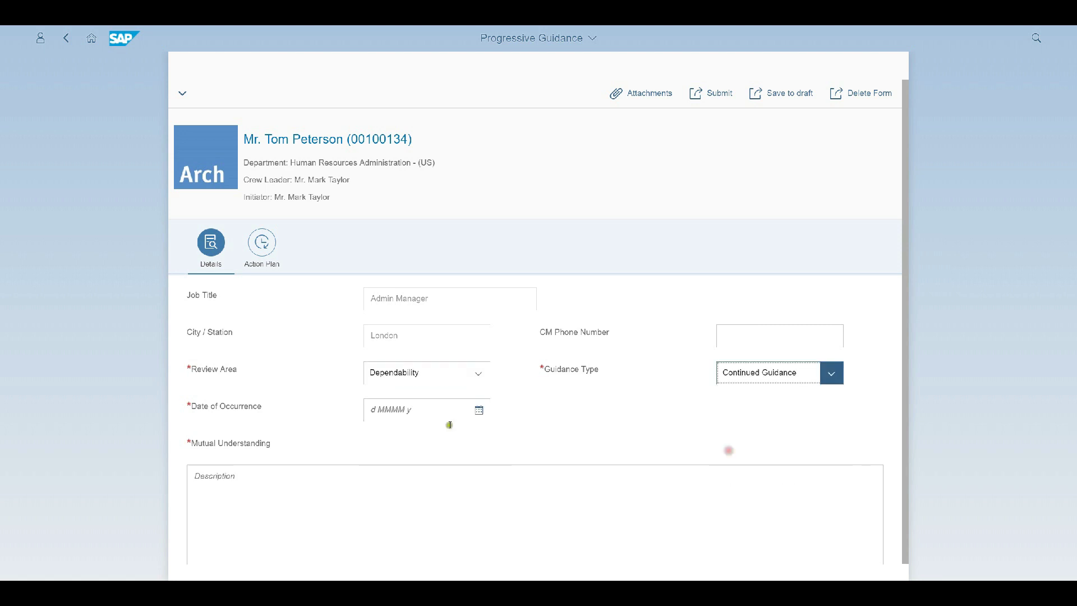
Set the Date of Occurrence to 9 January 2018 and enter "rwerewq" as the Mutual Understanding description.
left_click(426, 472)
left_click(375, 479)
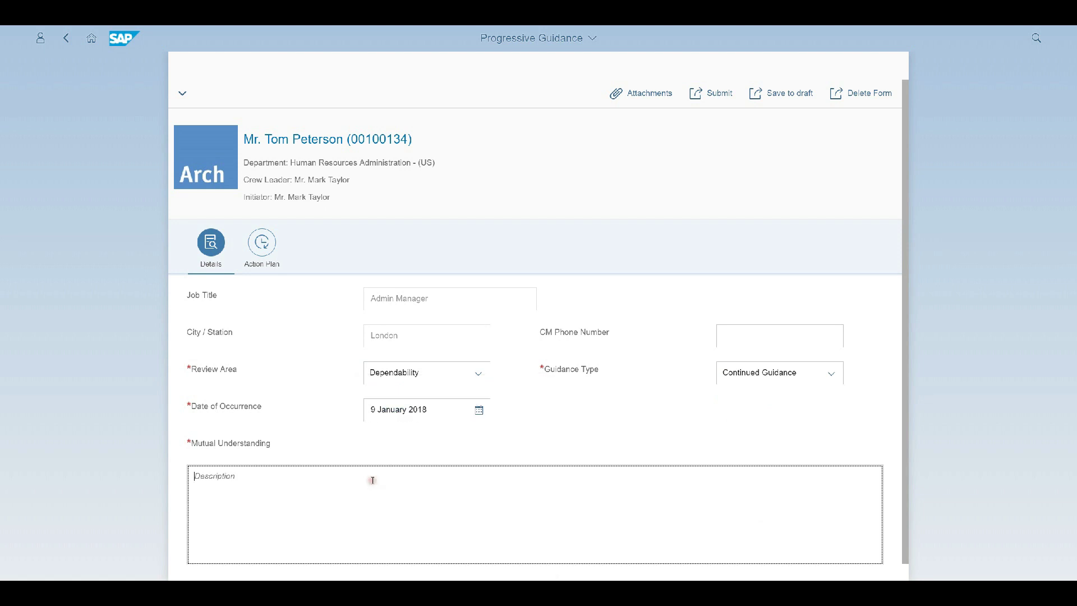
type("rw")
Enter "werew" as the Follow-up Action Plan and submit the guidance form.
left_click(261, 243)
left_click(292, 341)
type("werew")
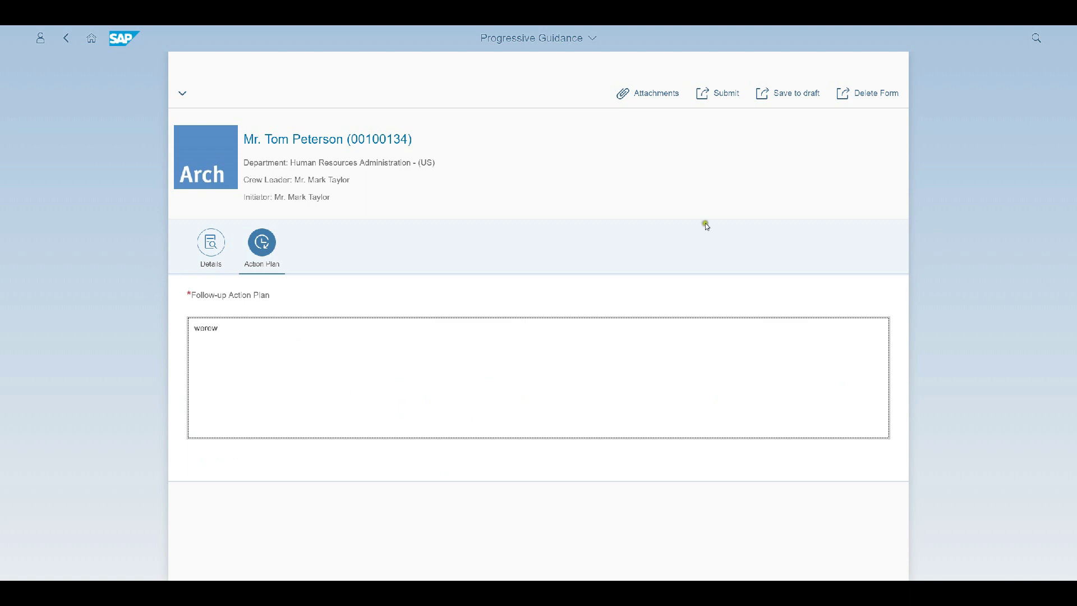
left_click(720, 95)
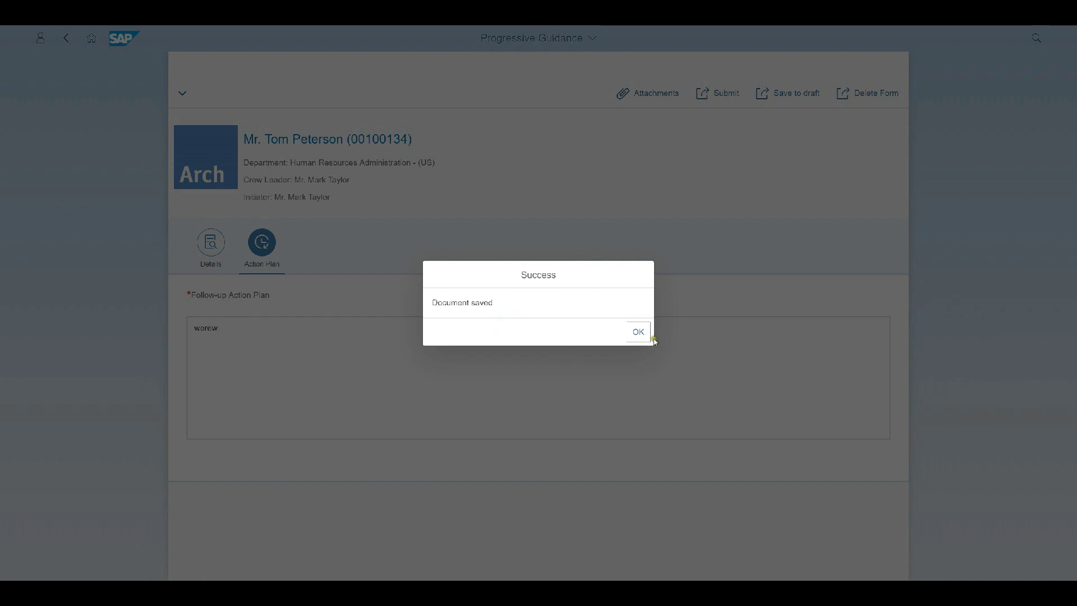
left_click(638, 331)
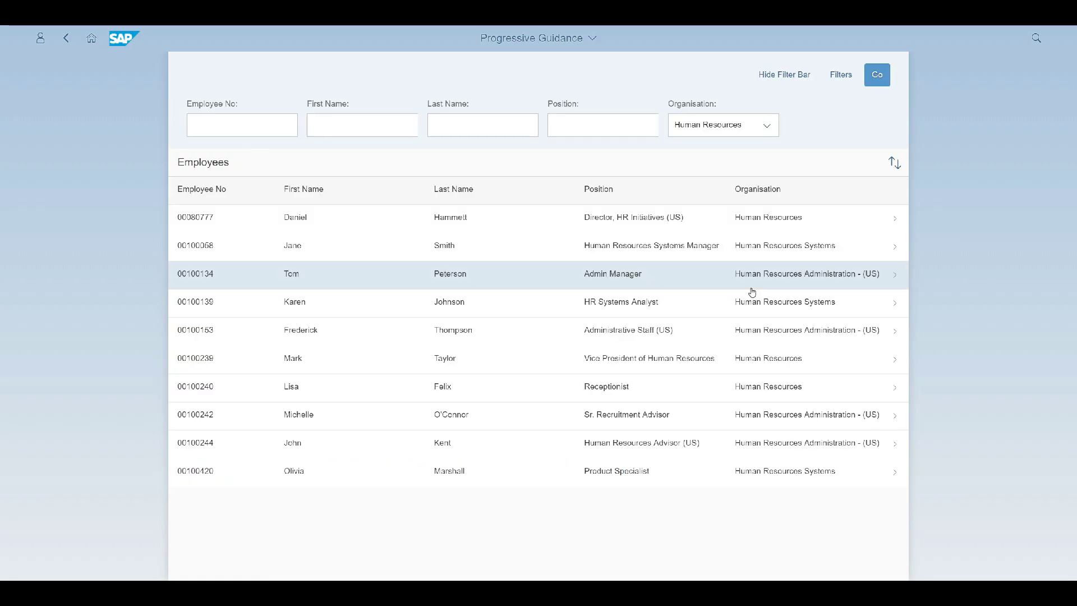
Return to the launchpad home and open the submitted Arch Progressive Guidance document from the Stelo Inbox.
left_click(90, 39)
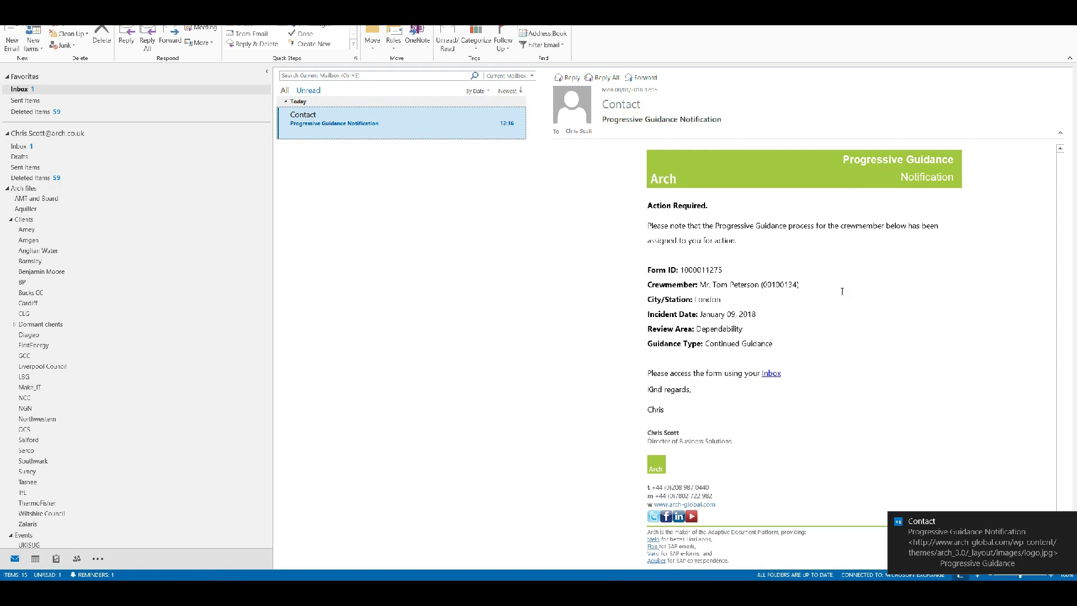
left_click(960, 453)
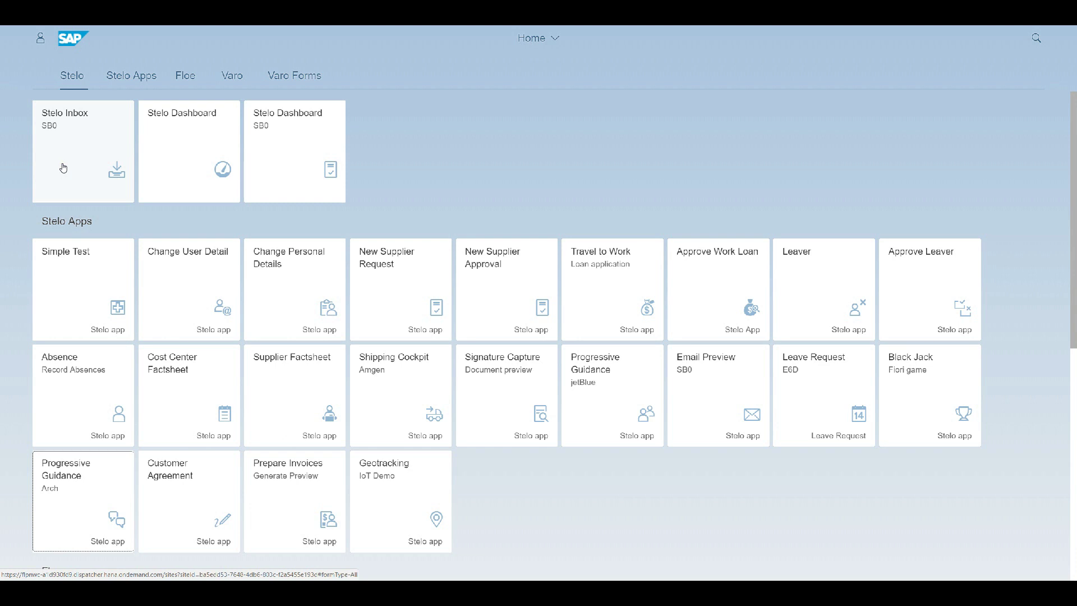
left_click(64, 168)
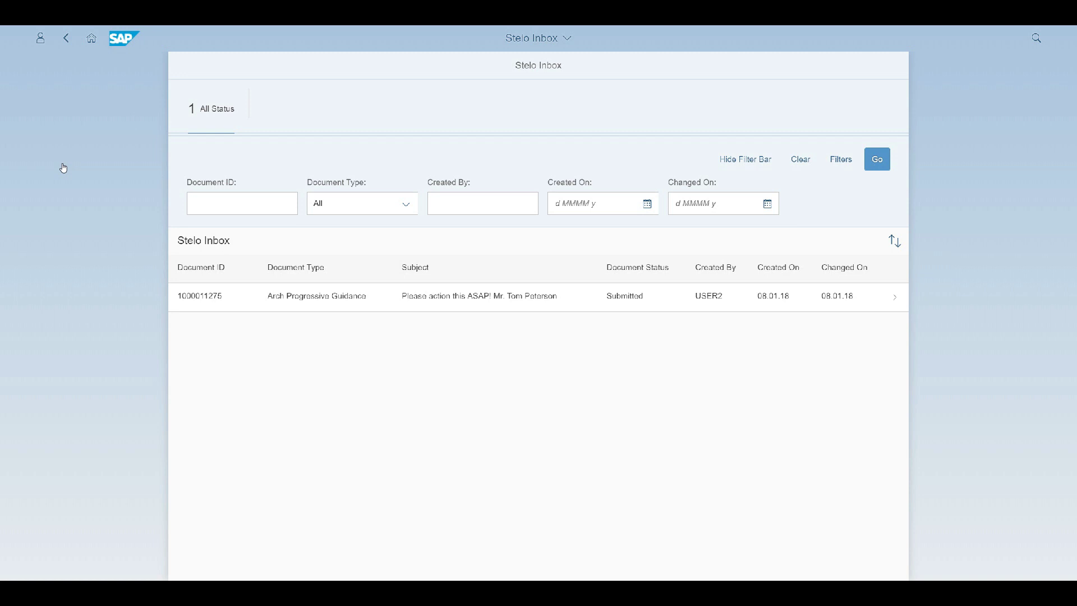
left_click(502, 238)
left_click(643, 300)
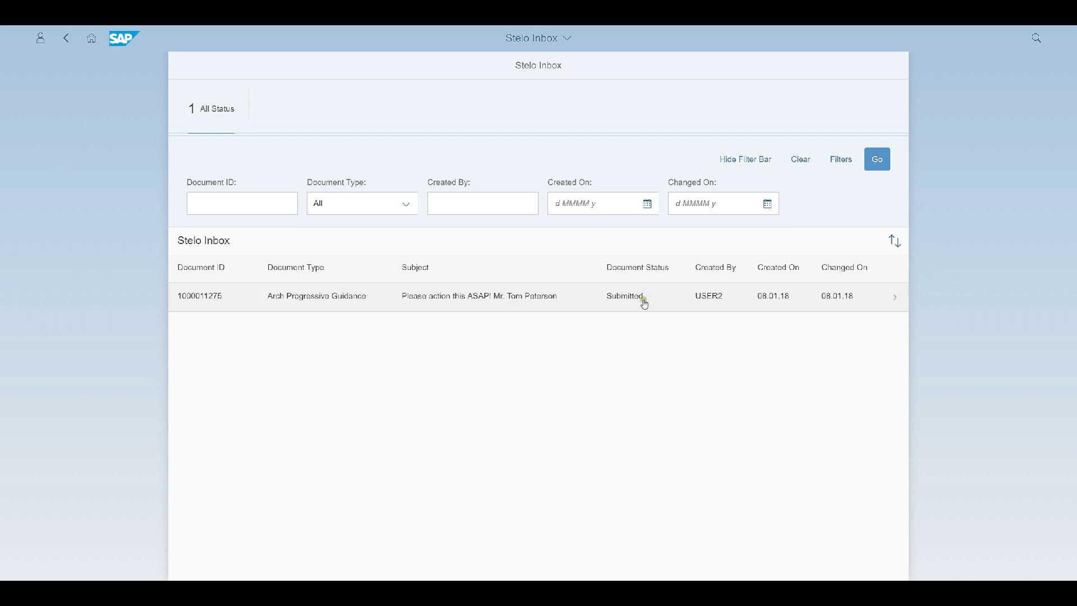
left_click(647, 298)
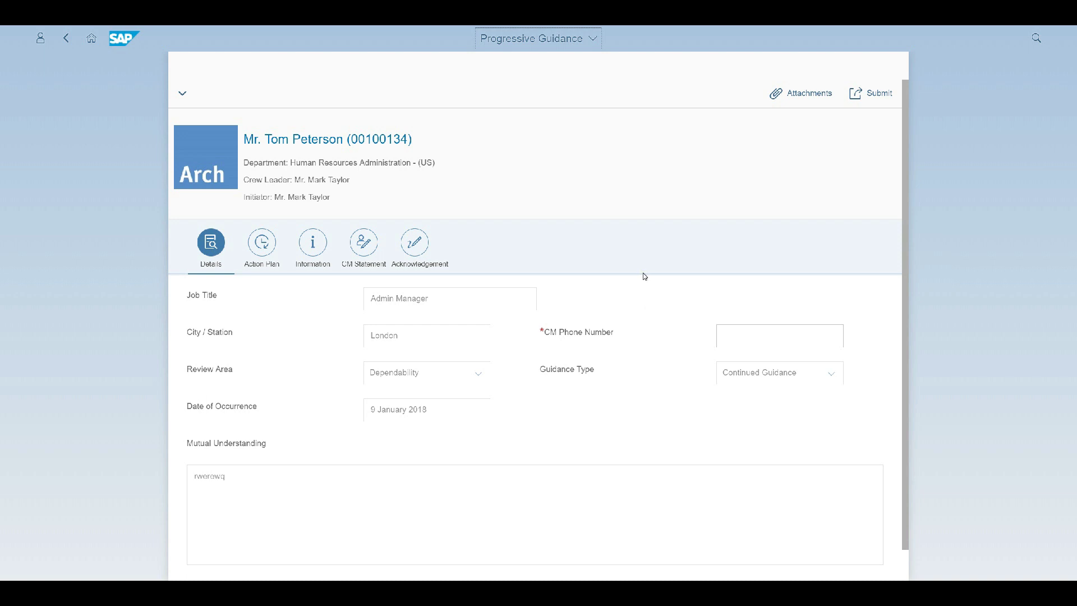
Fill in the required CM Phone Number and submit the guidance form.
left_click(751, 327)
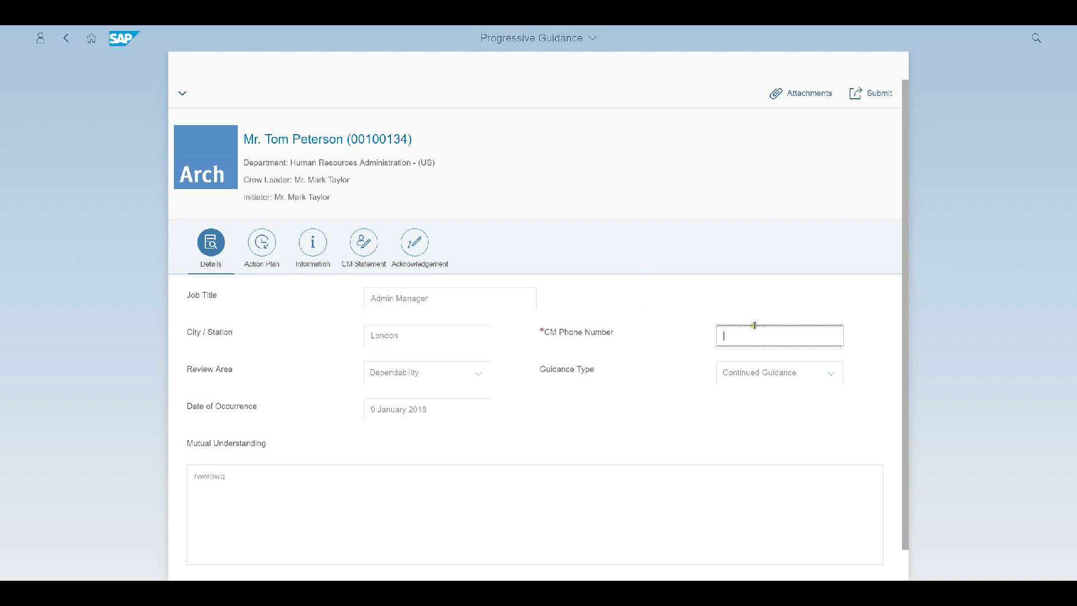
type("2")
left_click(873, 96)
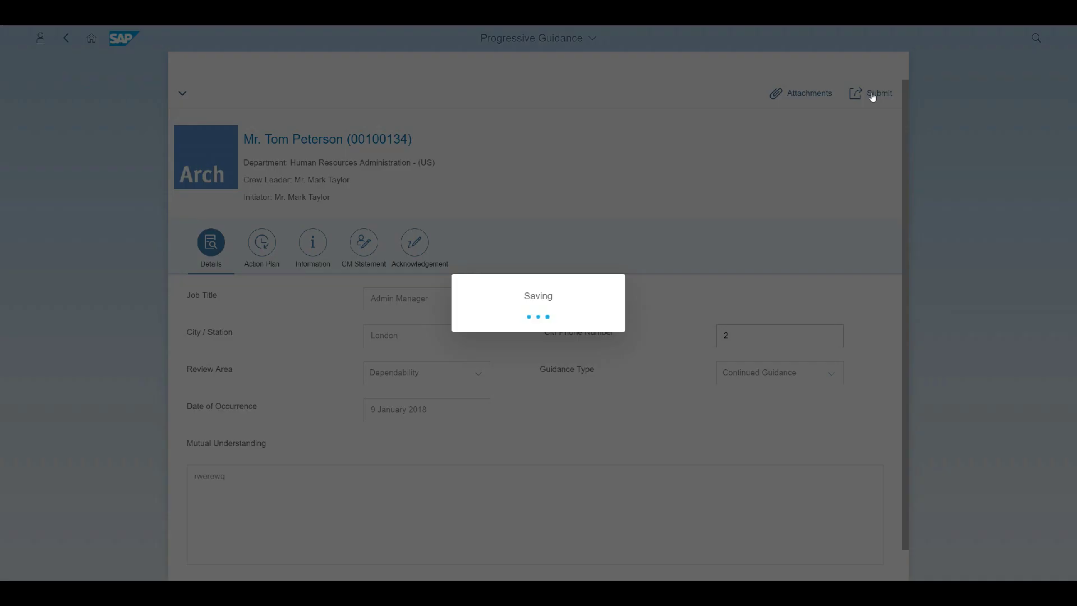
left_click(651, 331)
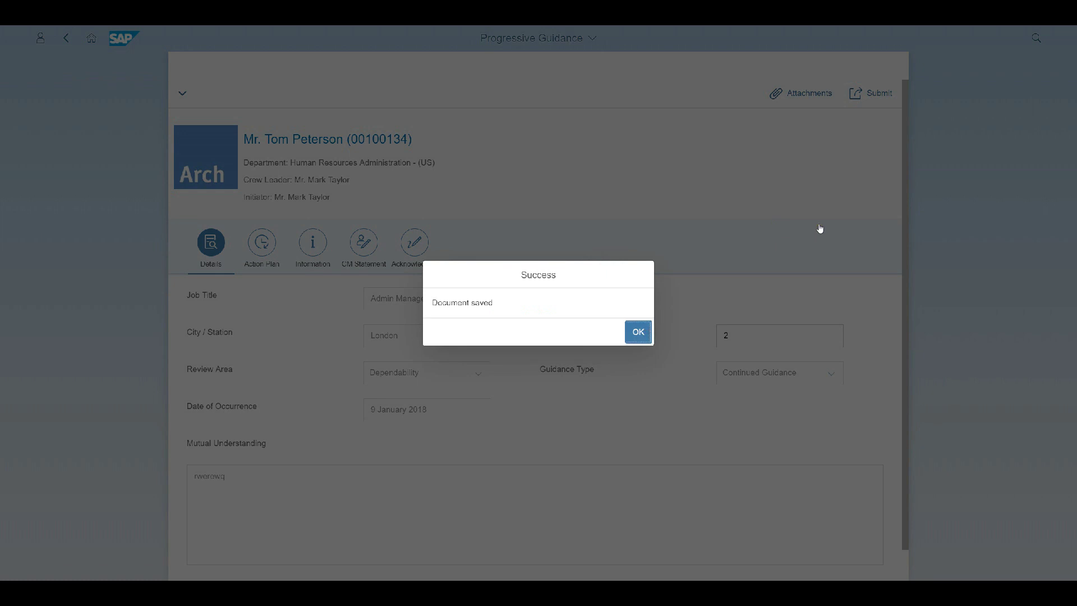